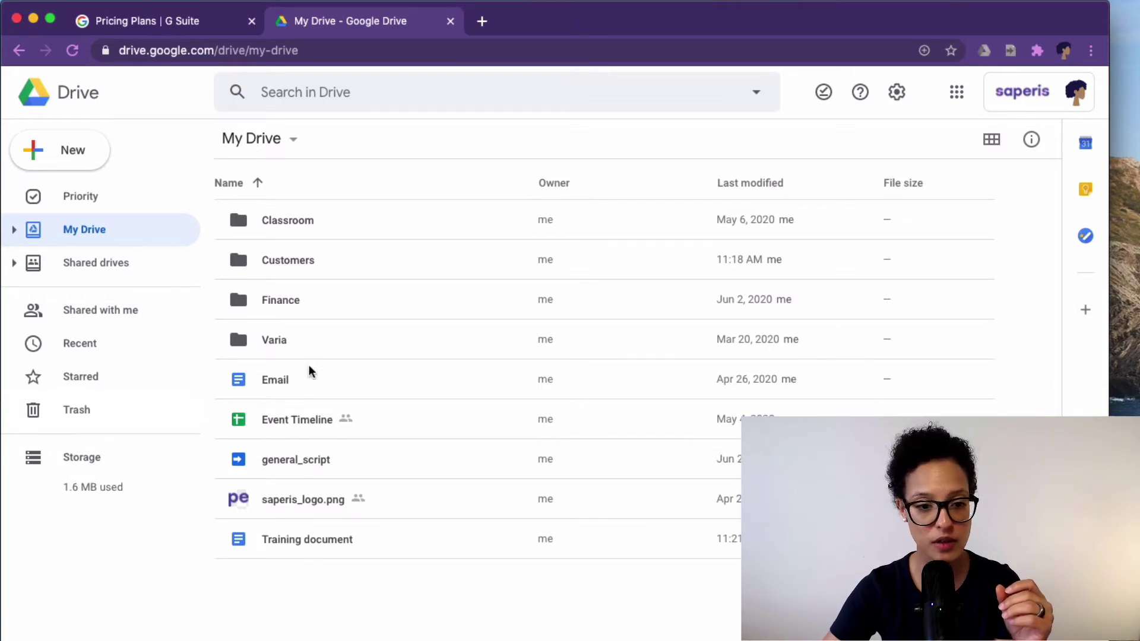
Step: Set the Finance folder's link access to Anyone with the link
right_click(290, 300)
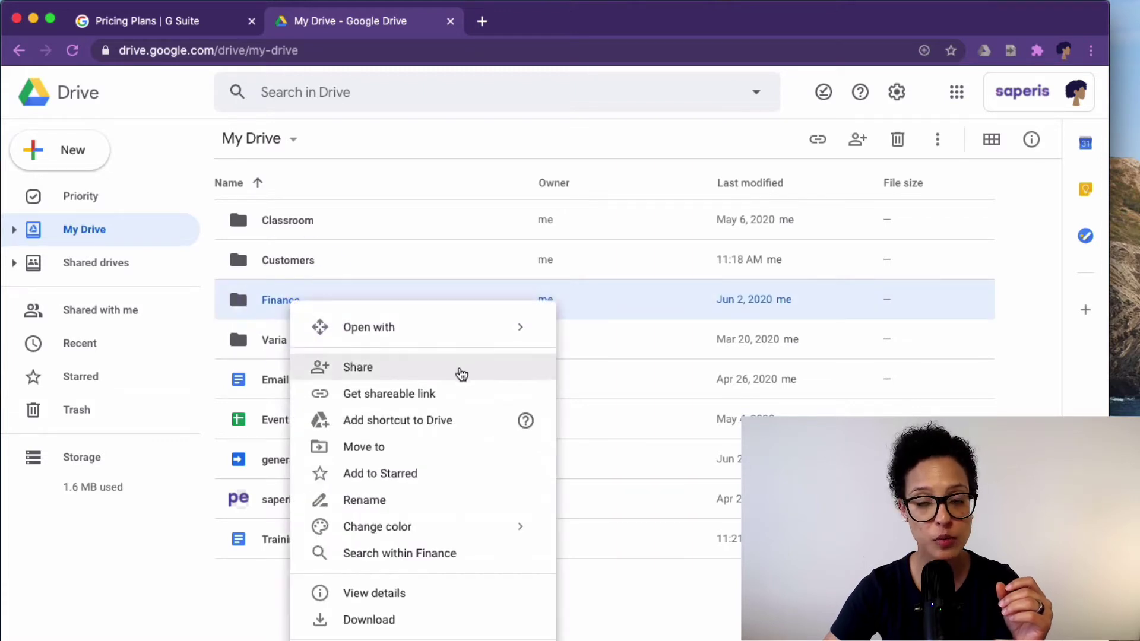
left_click(461, 371)
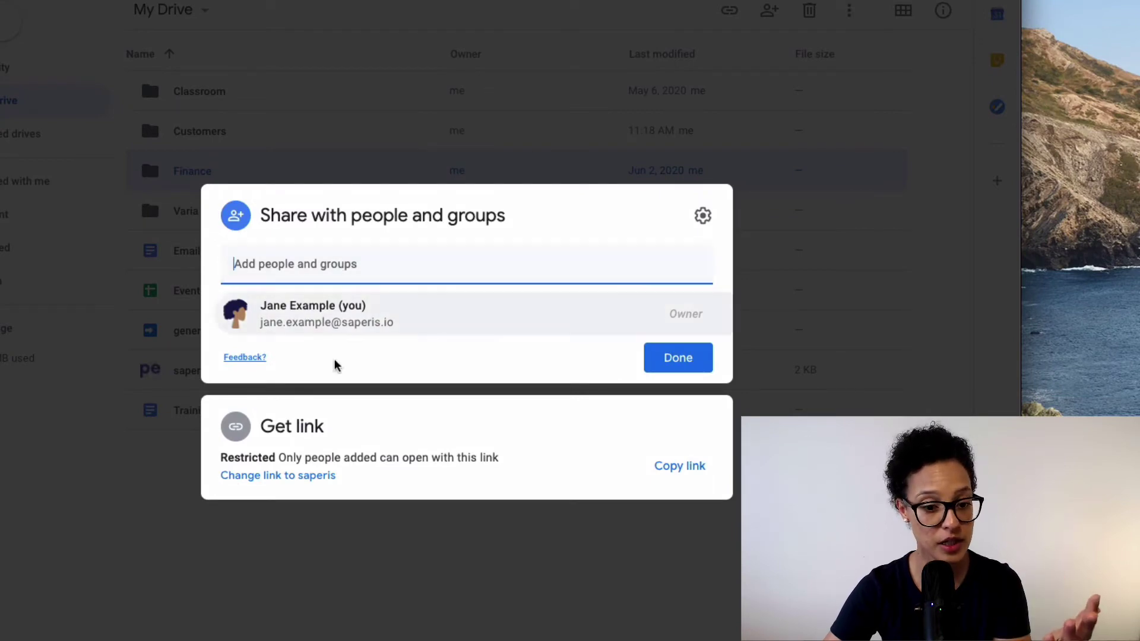
left_click(326, 455)
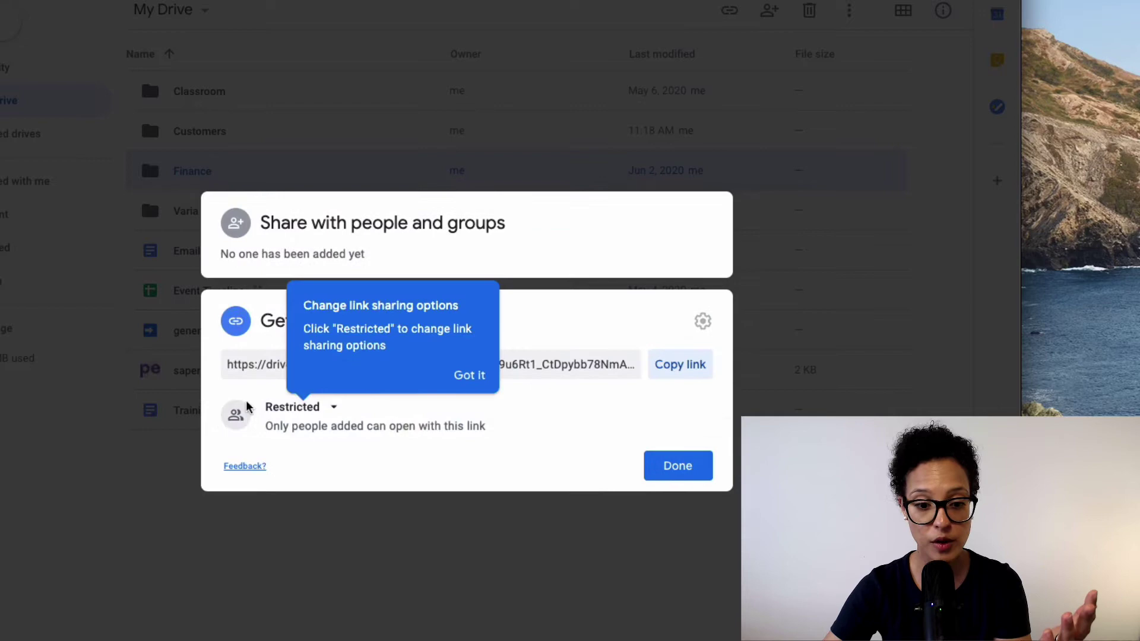
left_click(310, 407)
left_click(388, 535)
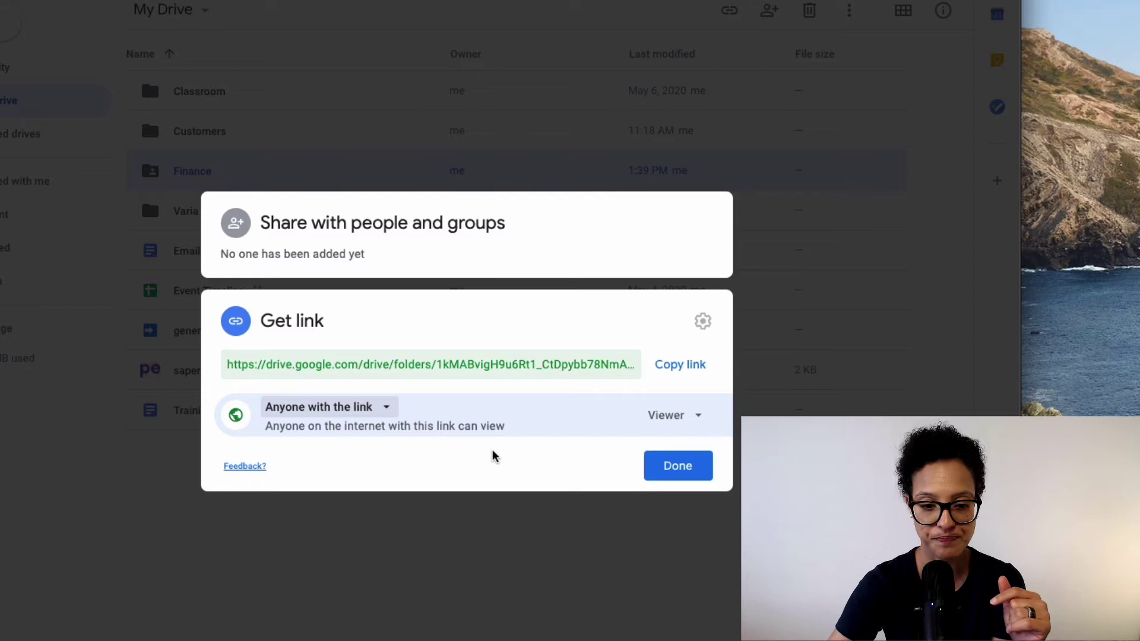
Step: Change the Finance link back to Restricted and close the sharing settings
left_click(317, 410)
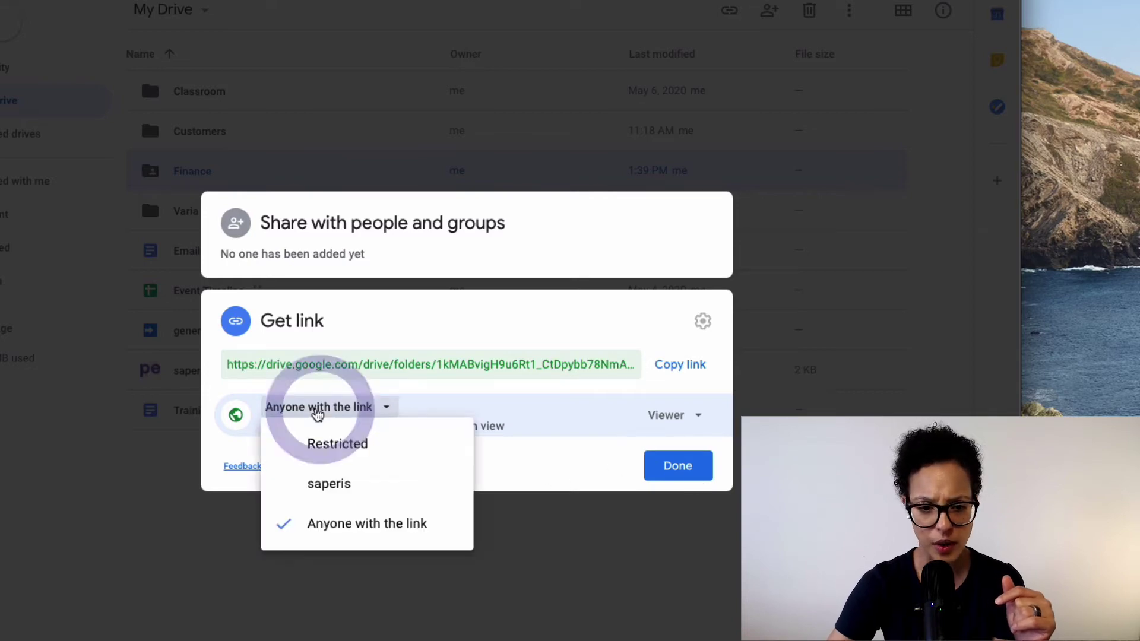
left_click(317, 445)
left_click(664, 472)
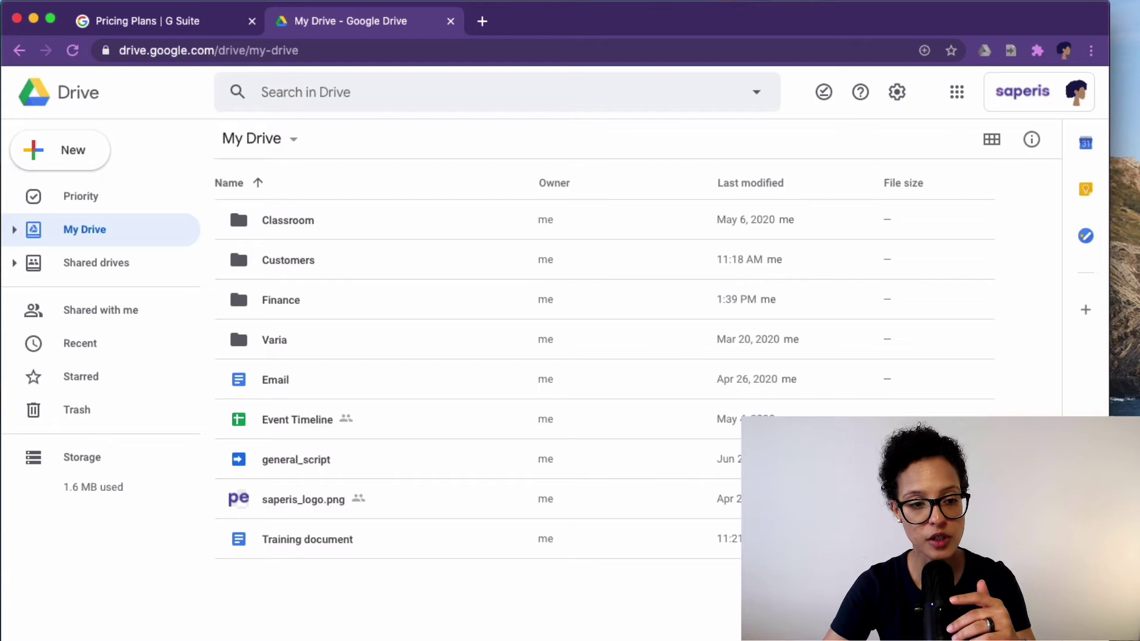
Step: Go to Shared drives to see the Digital Business Strategy drive and its 3 members
left_click(96, 273)
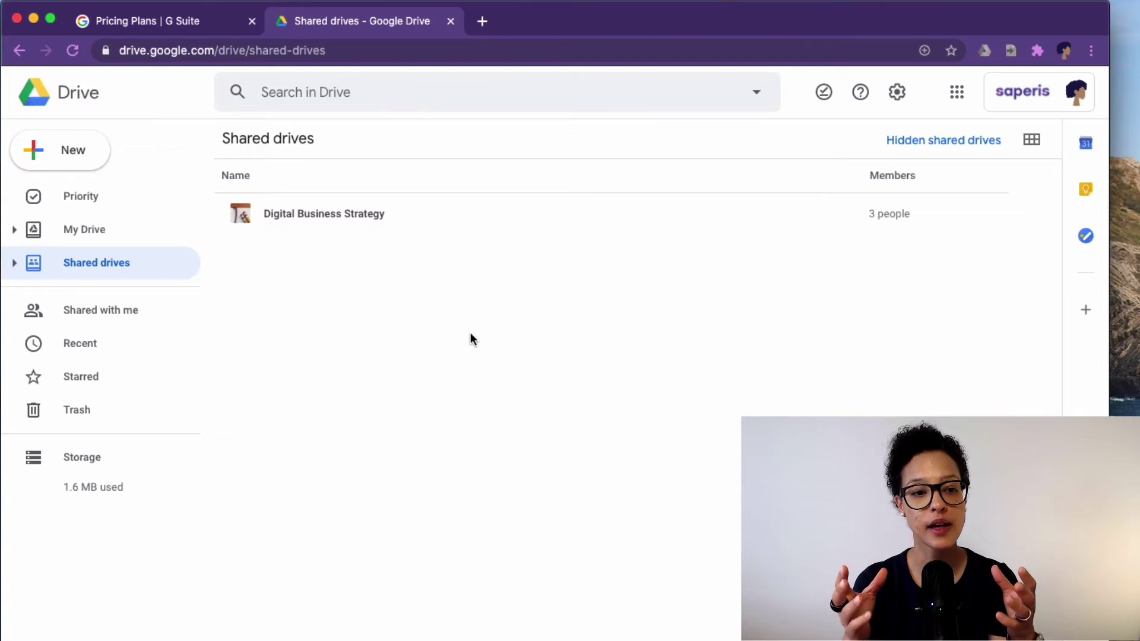
Step: Check the Digital Business Strategy drive's member list, then return to My Drive
right_click(342, 217)
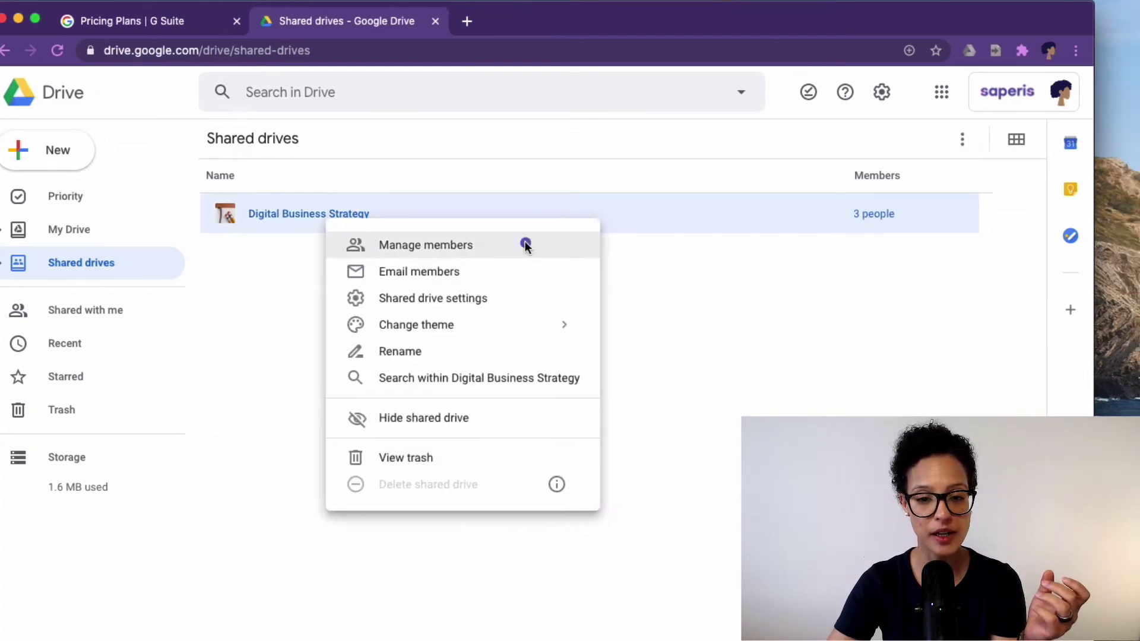
left_click(541, 244)
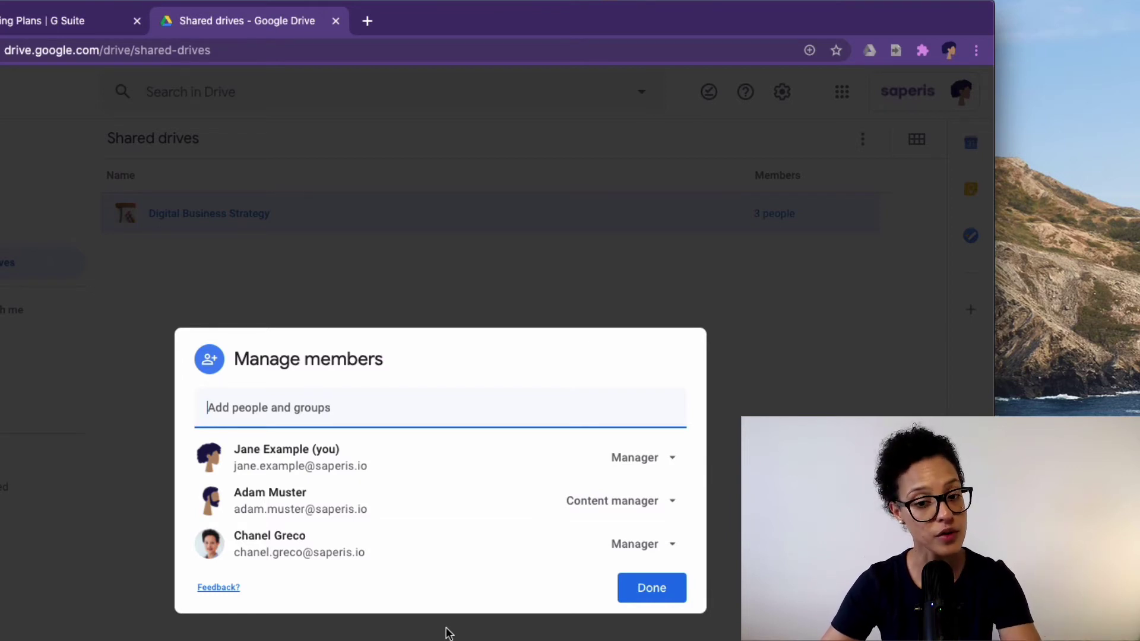
left_click(638, 597)
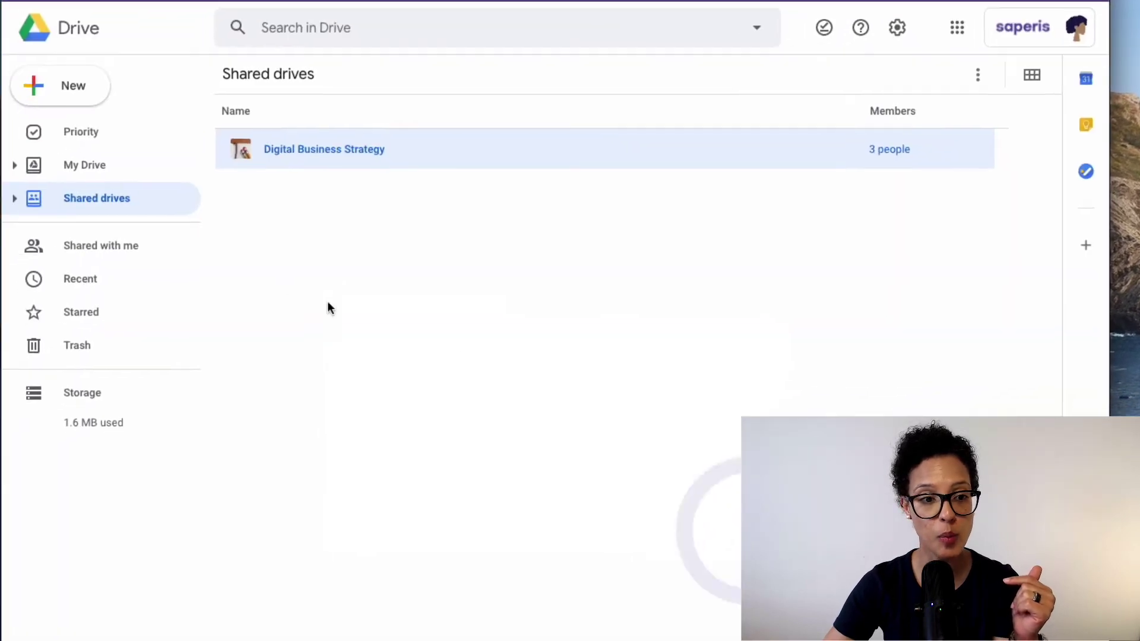
left_click(96, 167)
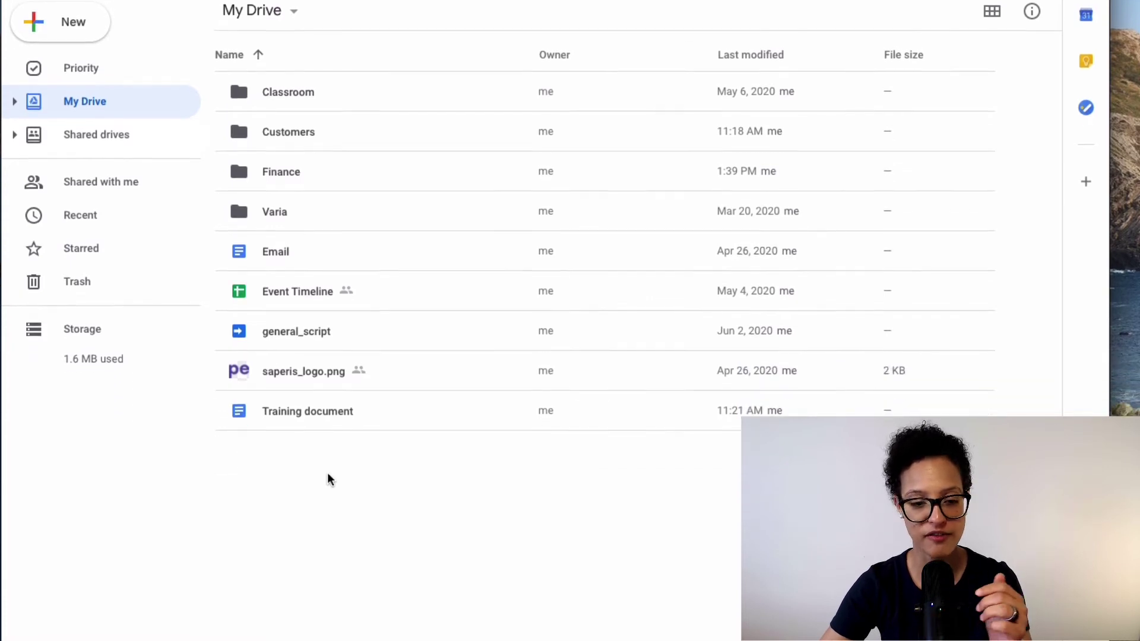
Step: Create a blank Google Doc, name it 55, and bring up its sharing settings
right_click(335, 543)
left_click(403, 552)
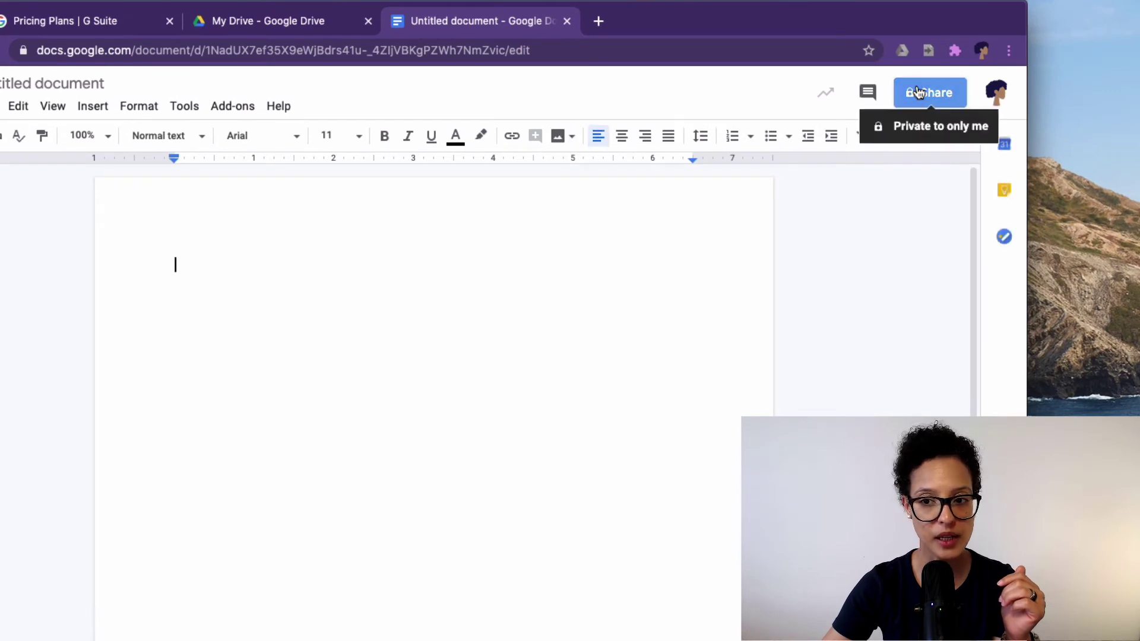
left_click(919, 93)
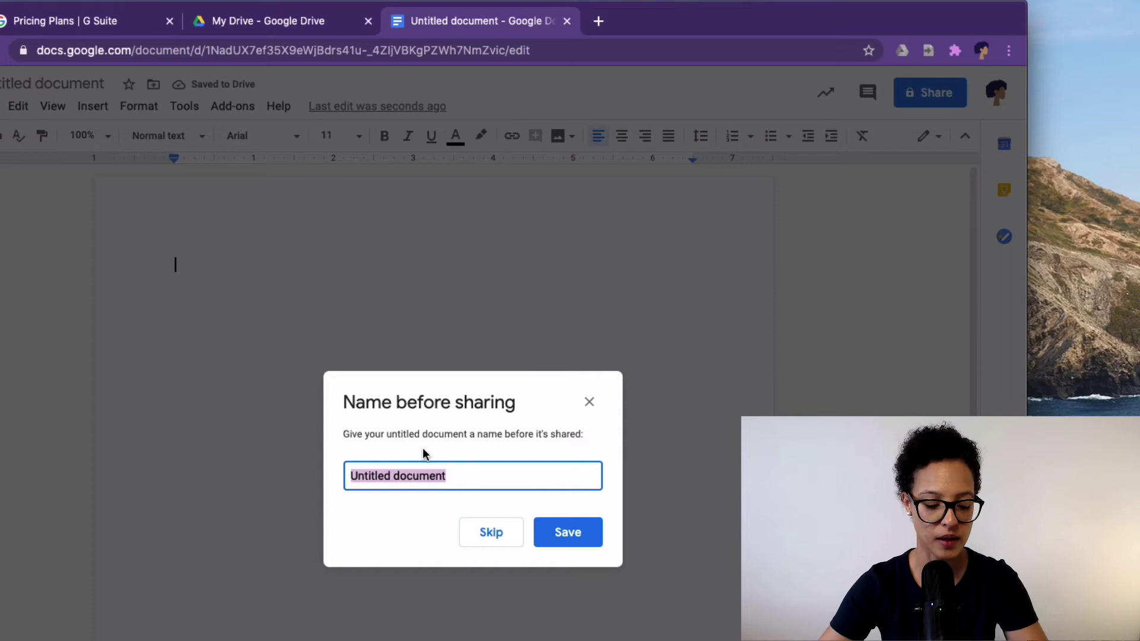
type("55")
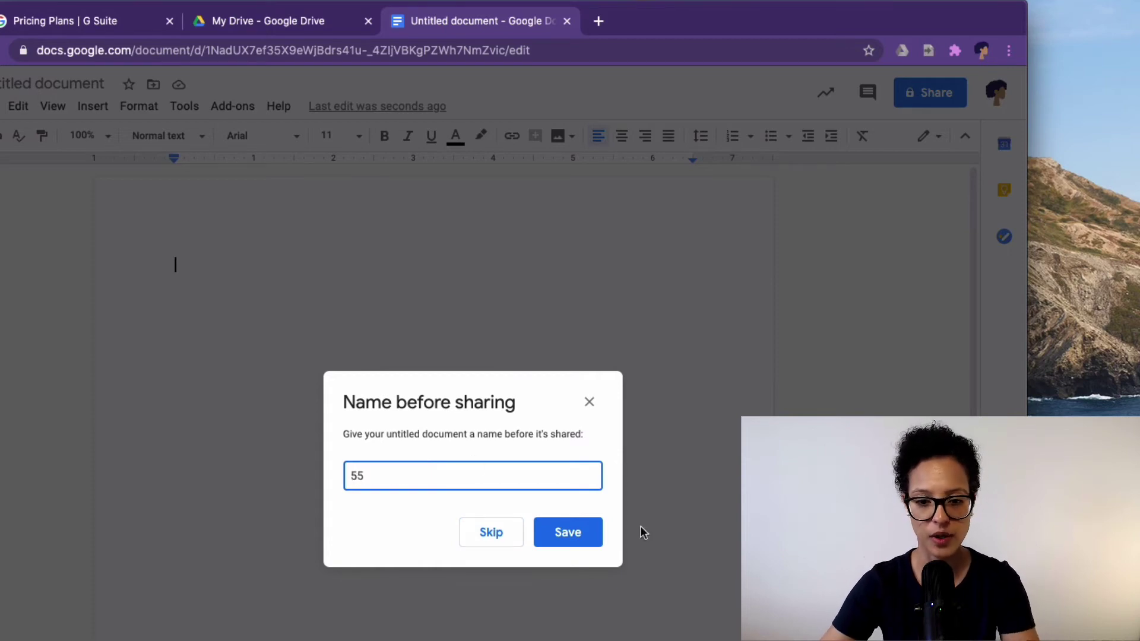
left_click(555, 542)
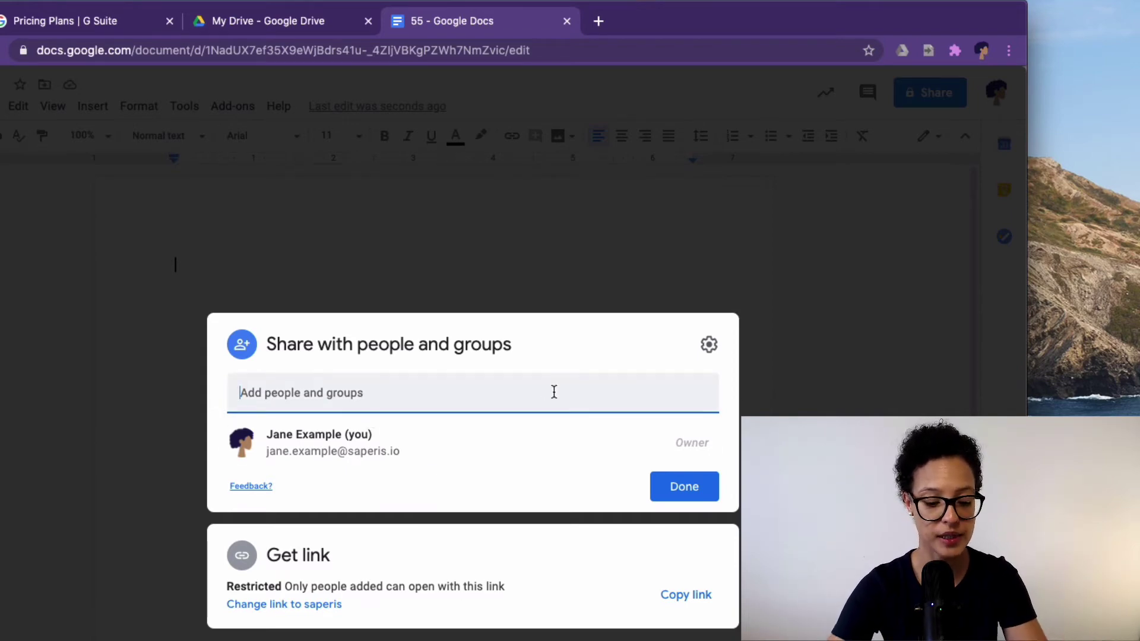
Step: Begin adding a suggested recipient with an access role, then cancel without sharing document 55
type("jan")
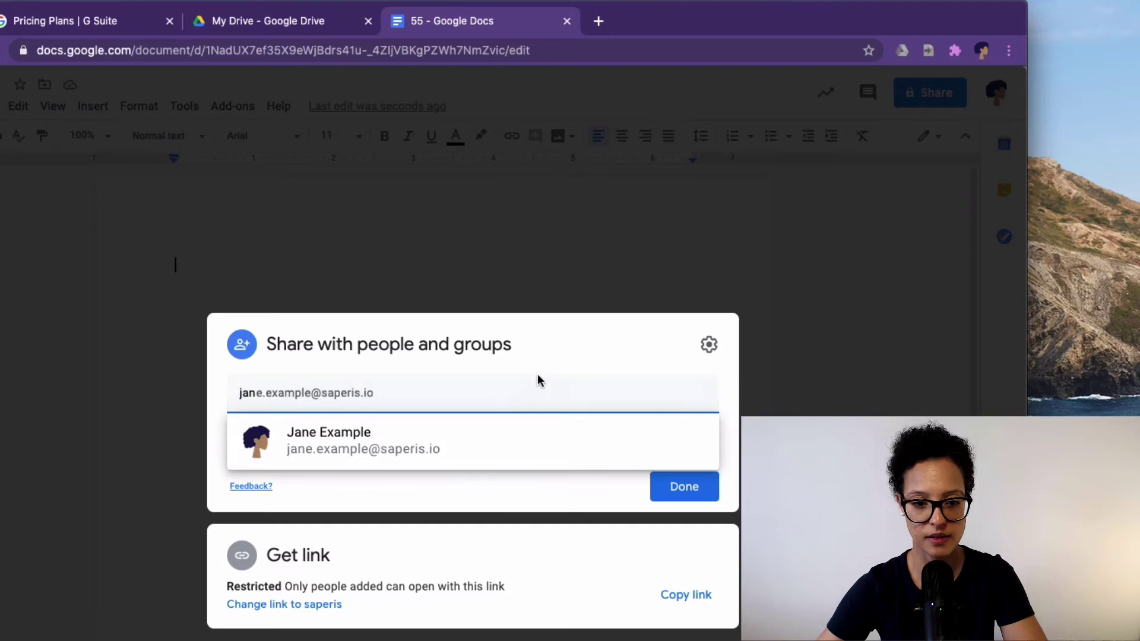
left_click(344, 436)
left_click(684, 404)
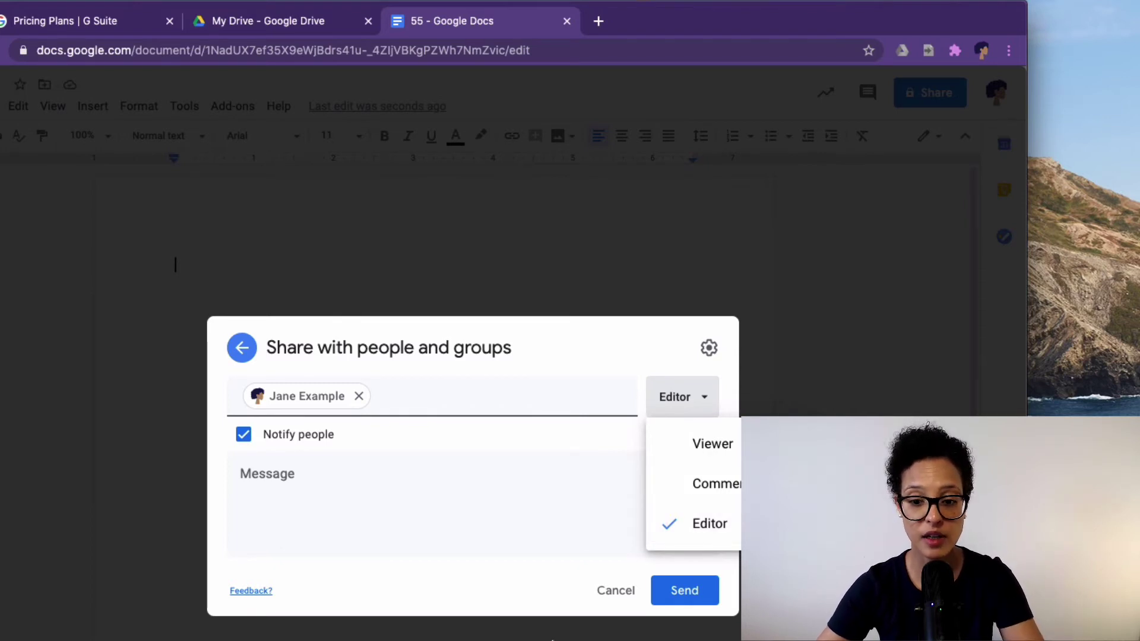
left_click(616, 591)
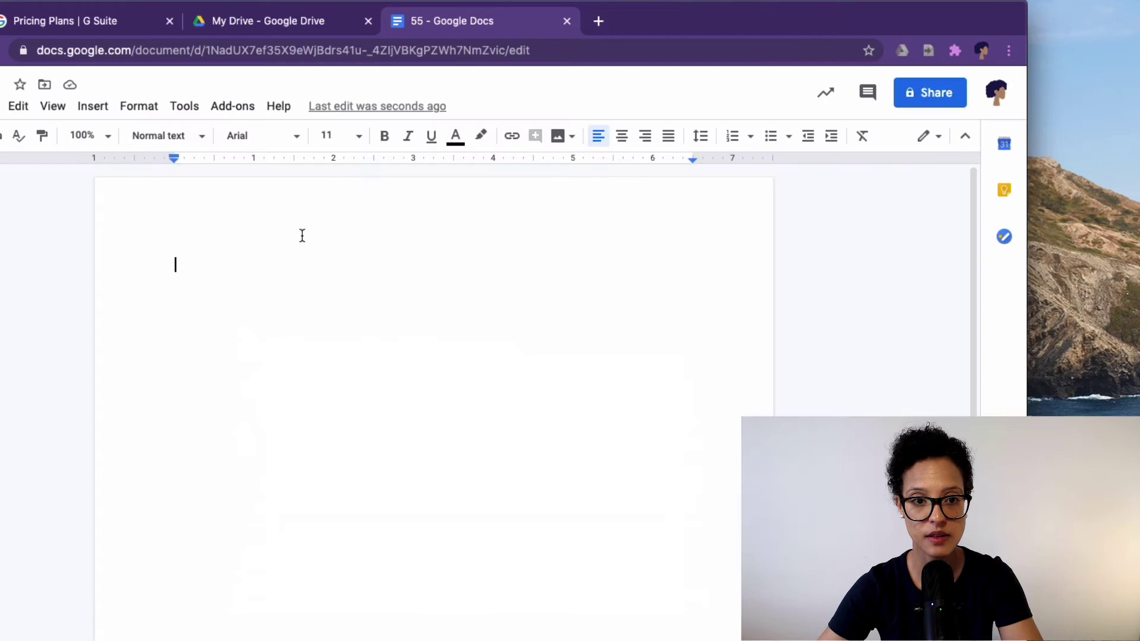
Step: Return to the My Drive tab, now listing document 55, and view Shared drives
left_click(247, 24)
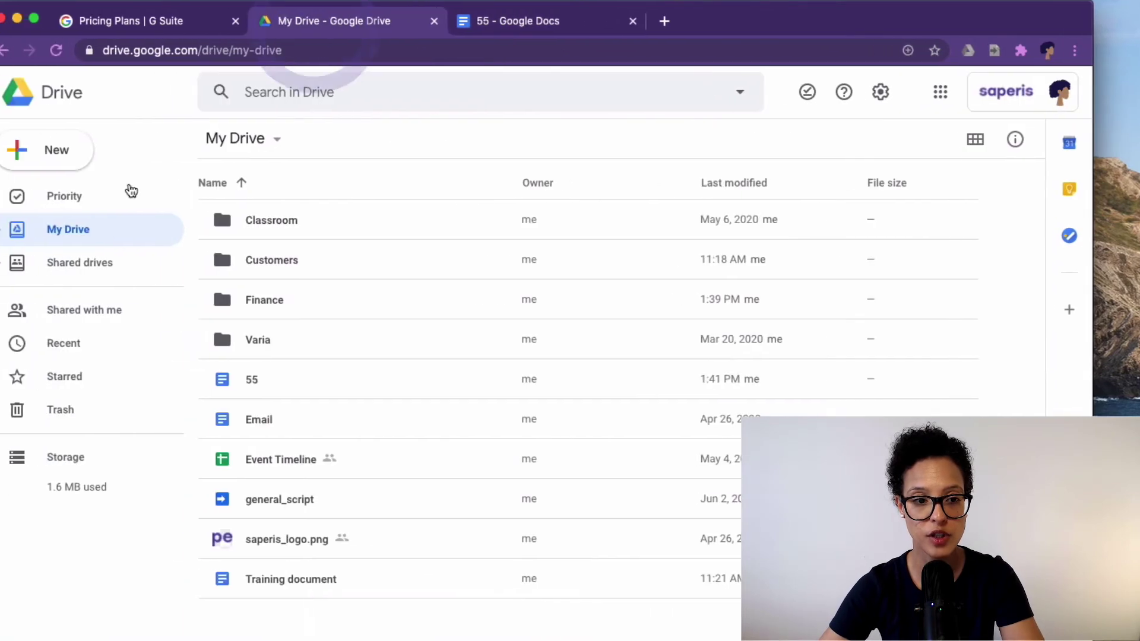
left_click(105, 260)
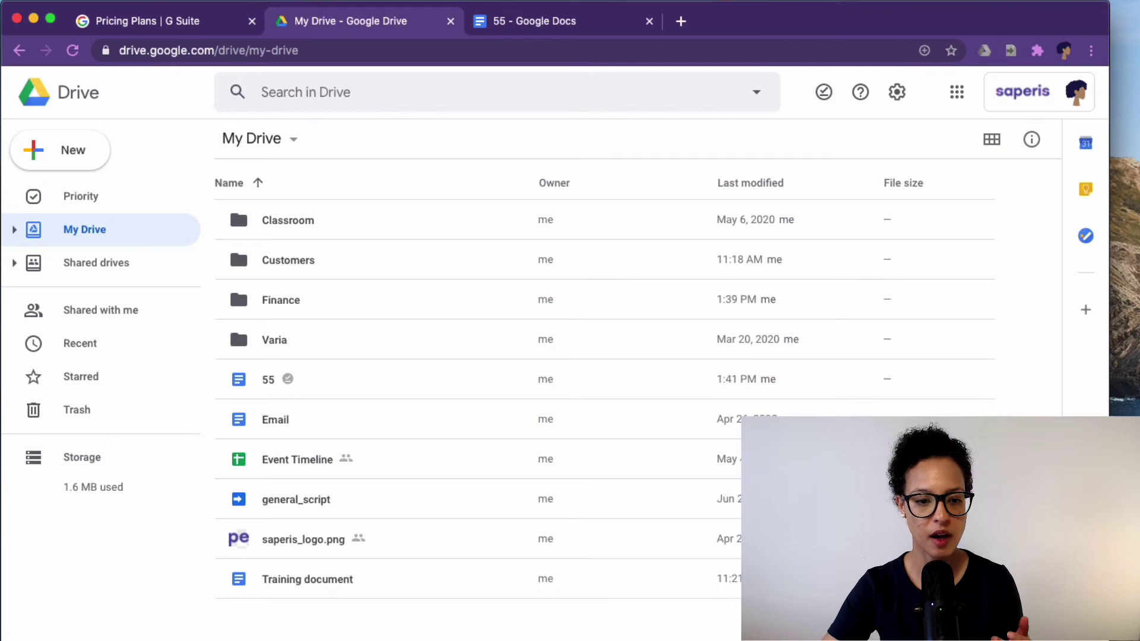
Step: Expand My Drive, Finance and Archive in the sidebar folder tree
left_click(15, 230)
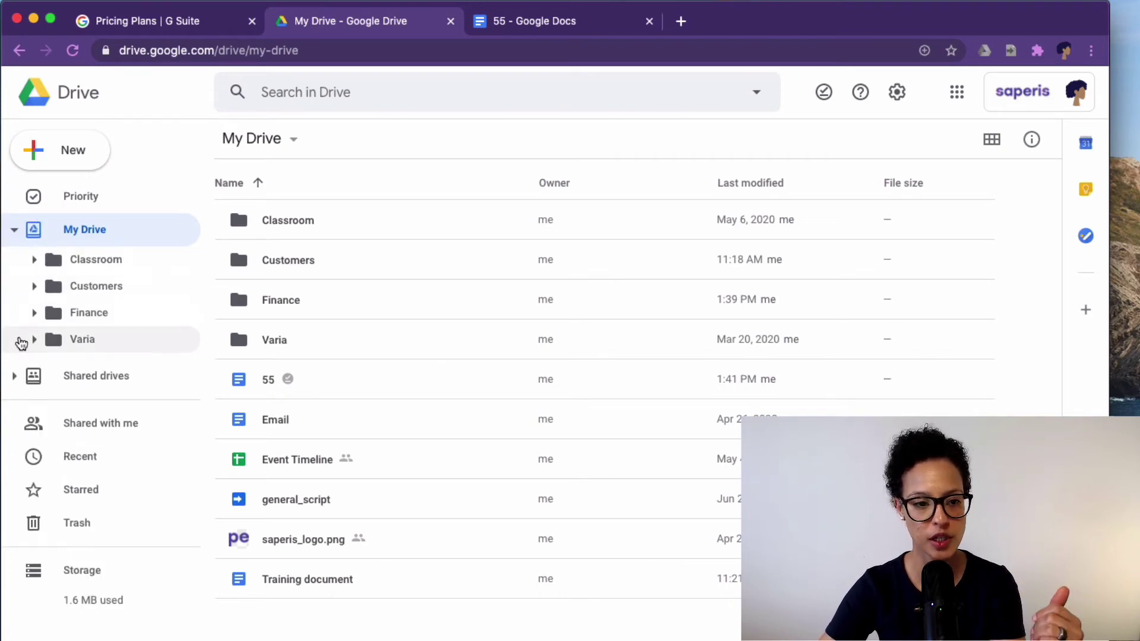
left_click(34, 315)
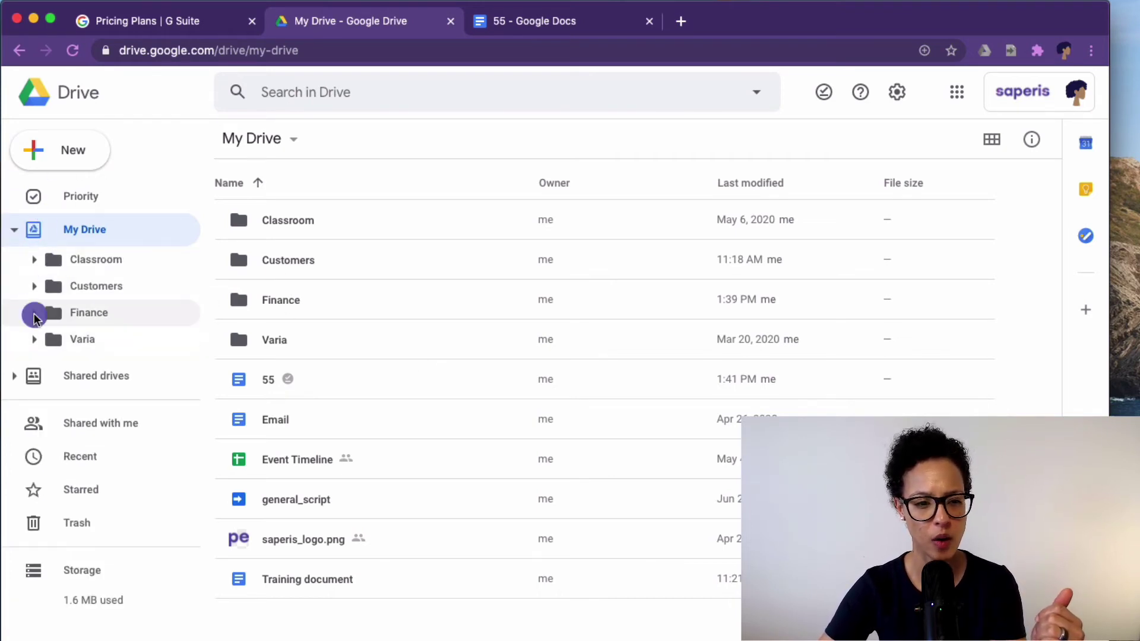
left_click(54, 339)
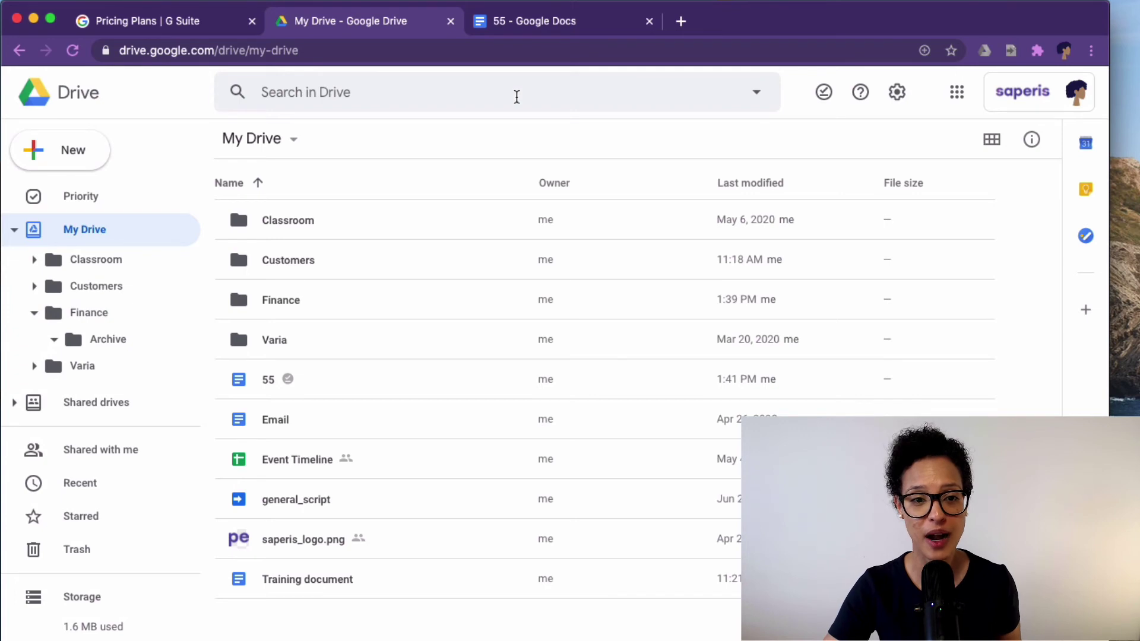
left_click(516, 96)
left_click(509, 93)
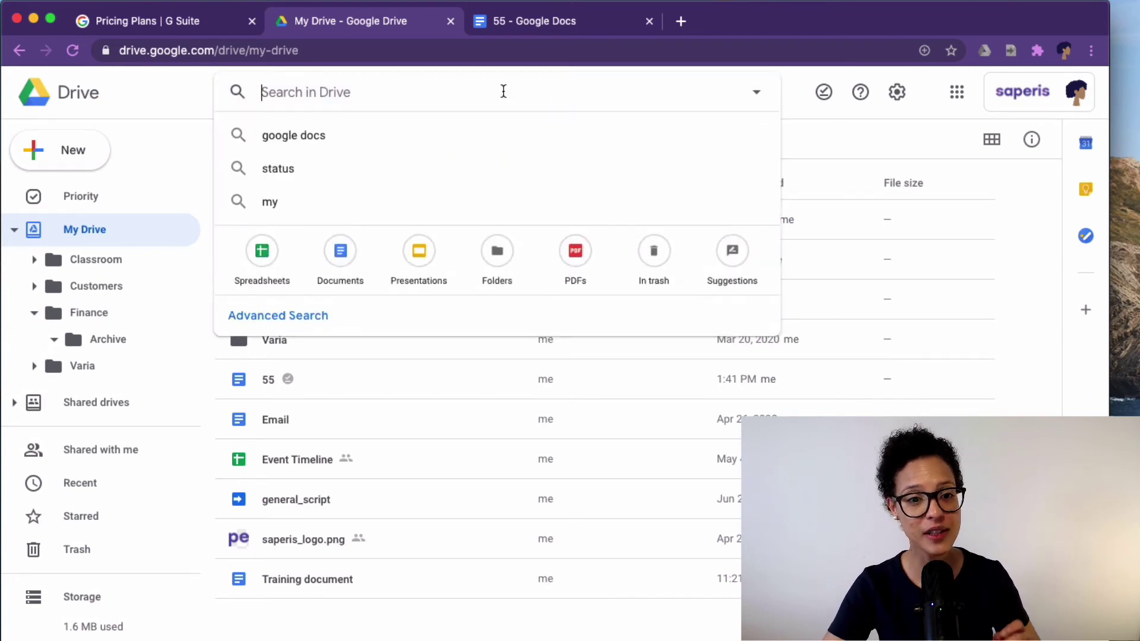
left_click(754, 98)
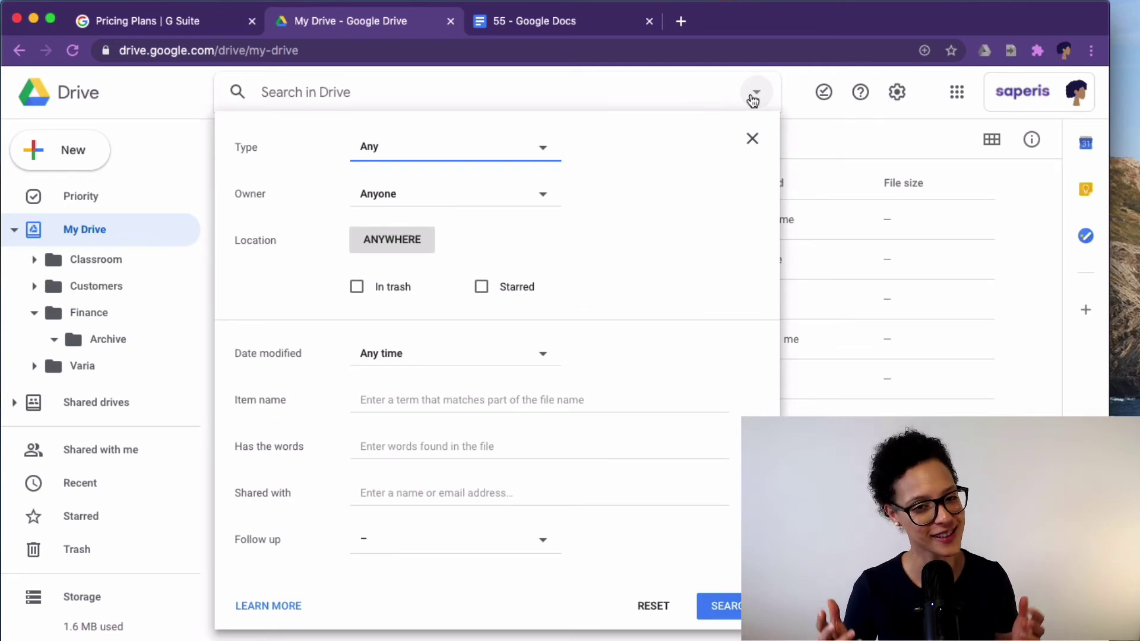
left_click(543, 149)
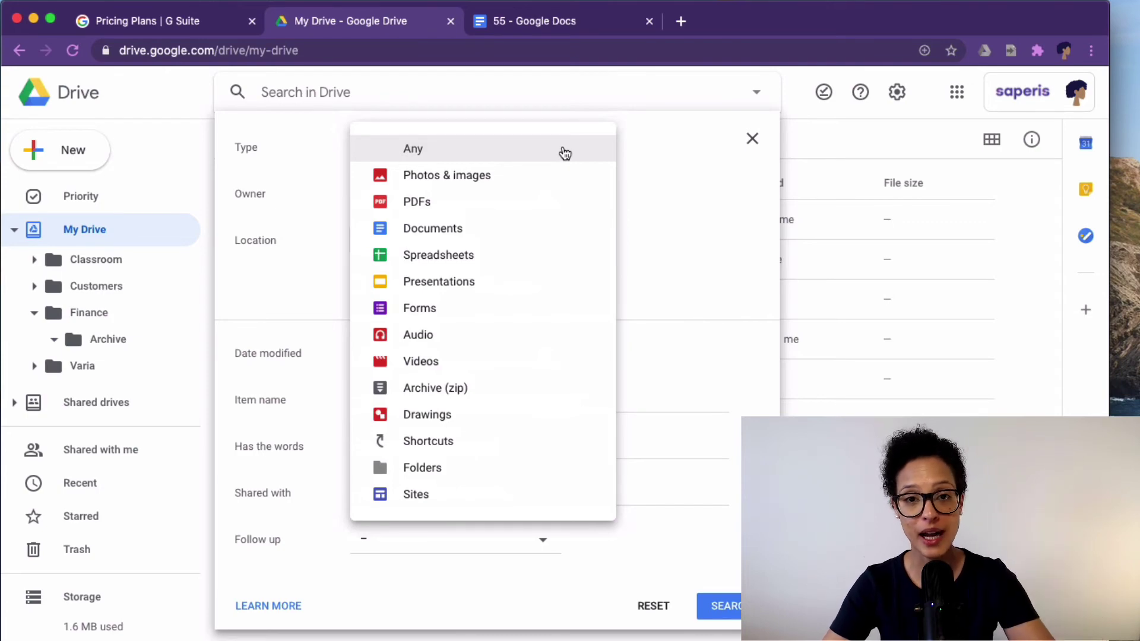
left_click(708, 180)
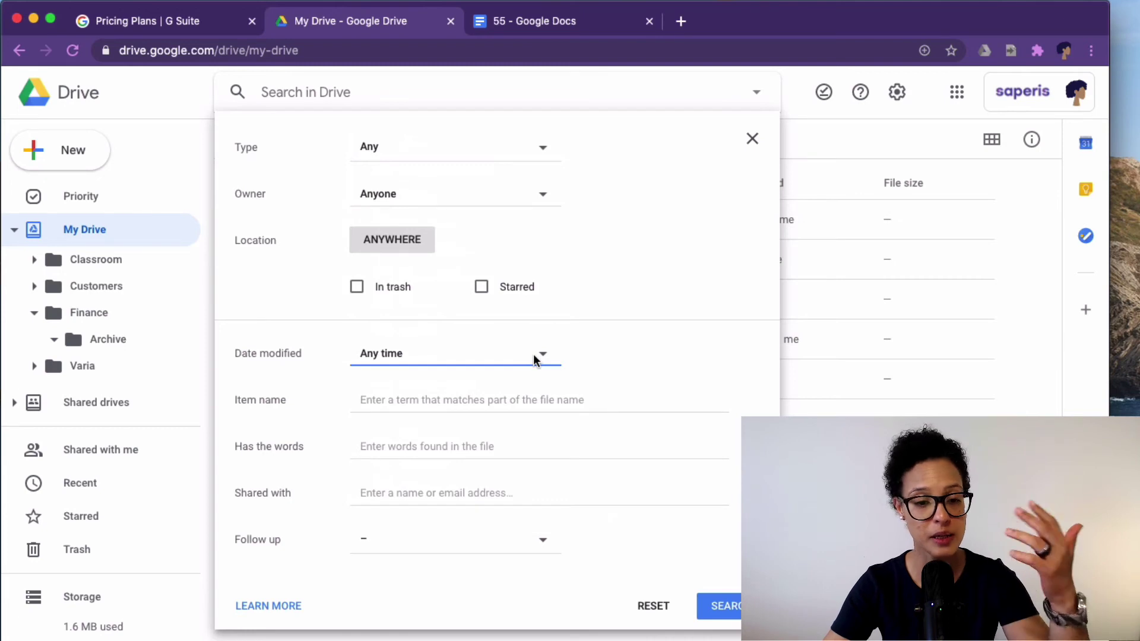
double_click(544, 543)
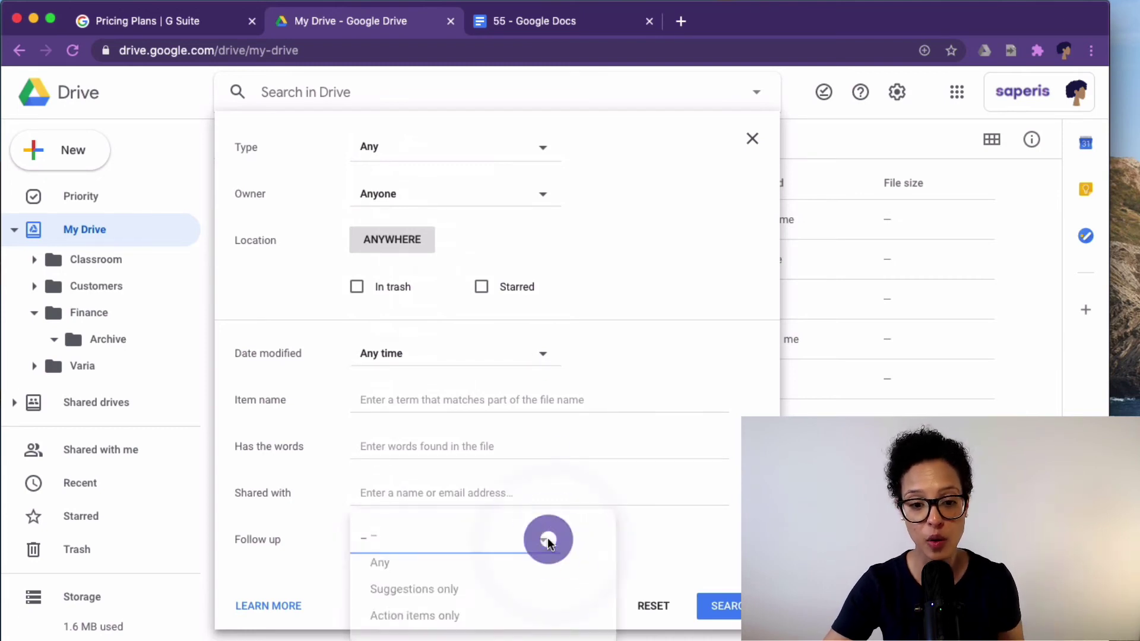
left_click(543, 543)
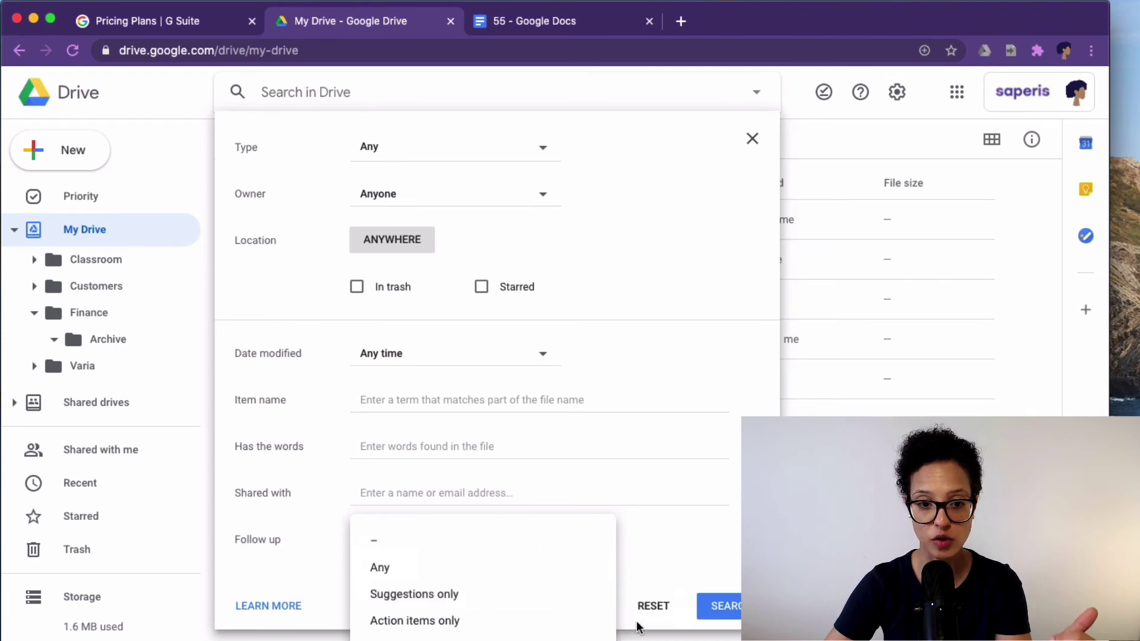
key("Escape")
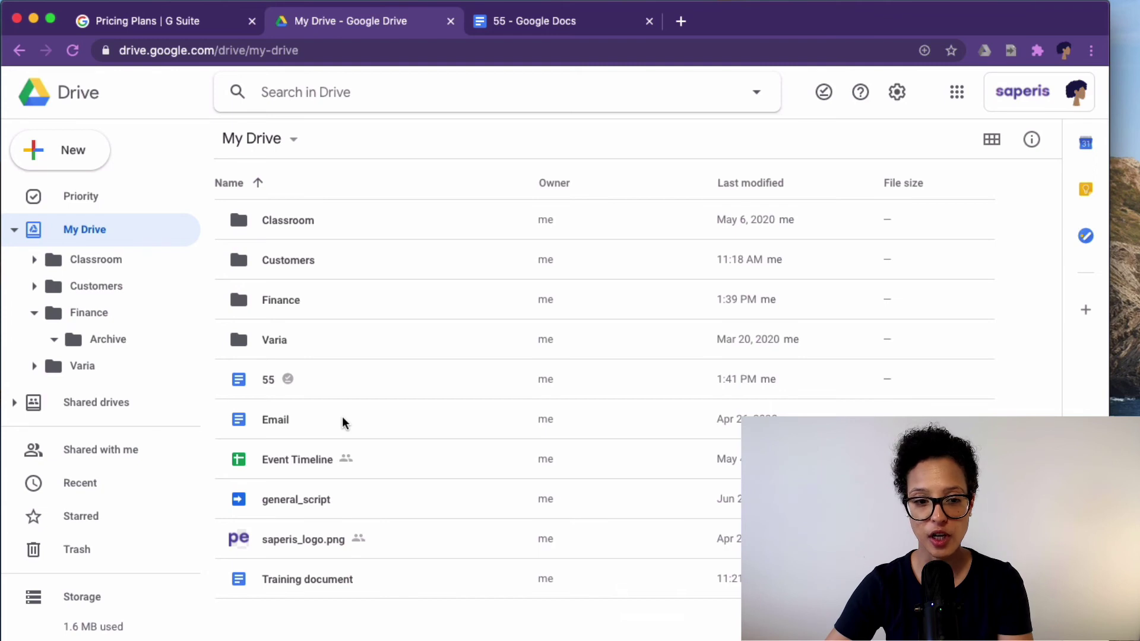
right_click(315, 620)
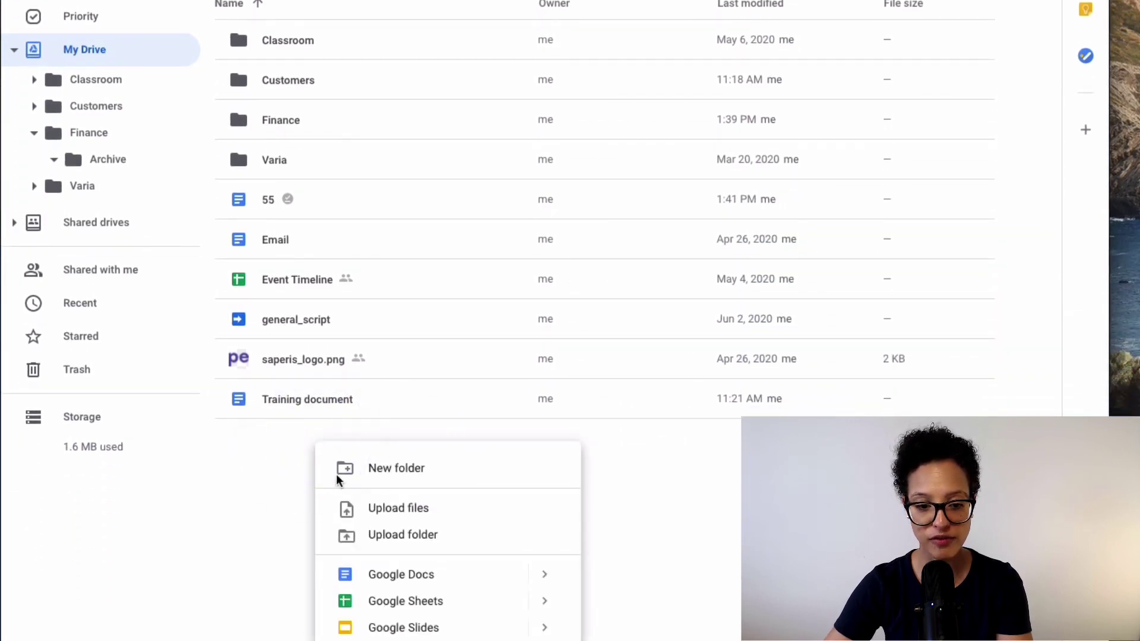
left_click(643, 523)
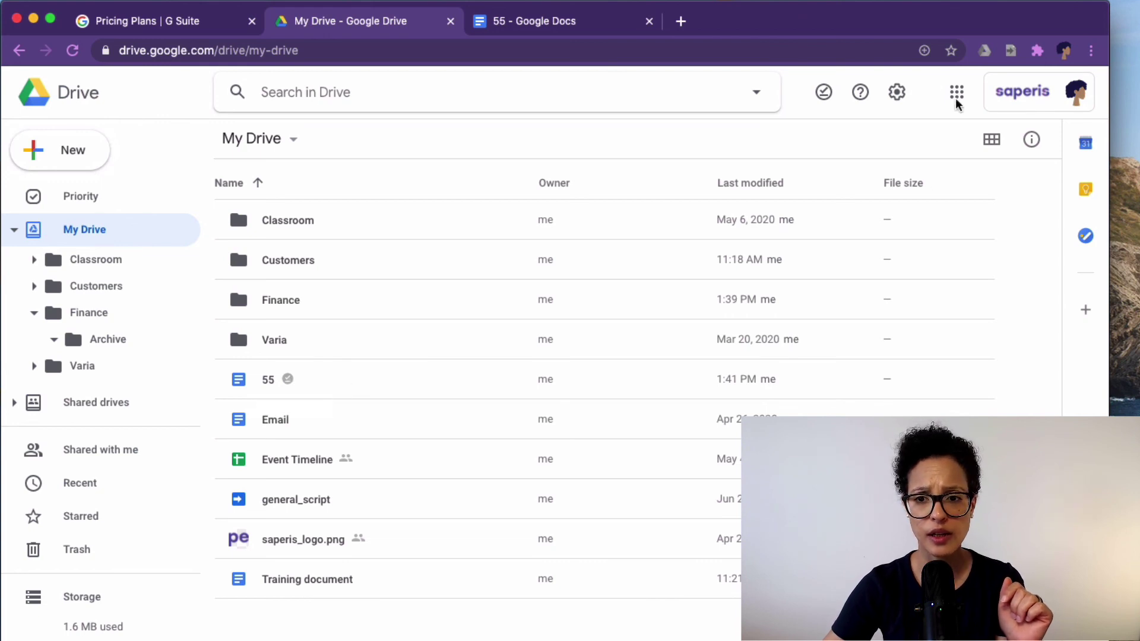
left_click(827, 91)
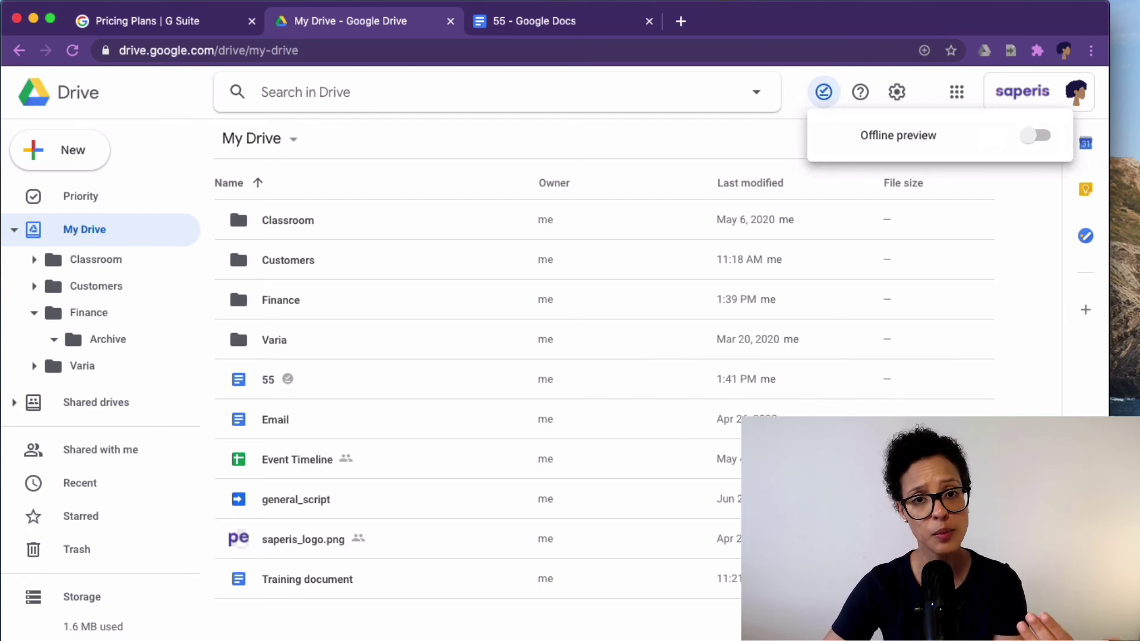
left_click(460, 626)
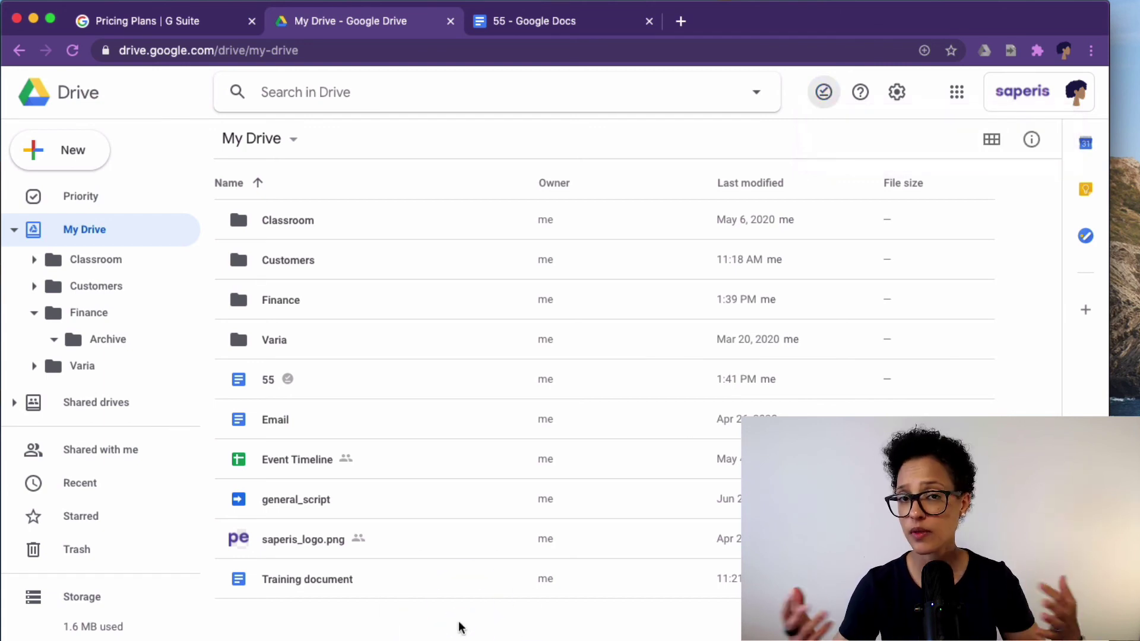